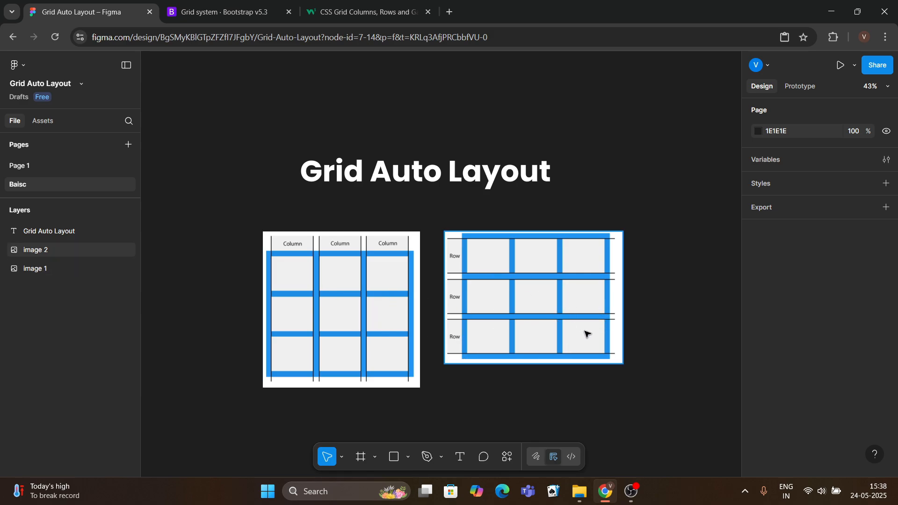
Step: Open Page 1, which holds the row of stock photos, and look over the photos
left_click(31, 169)
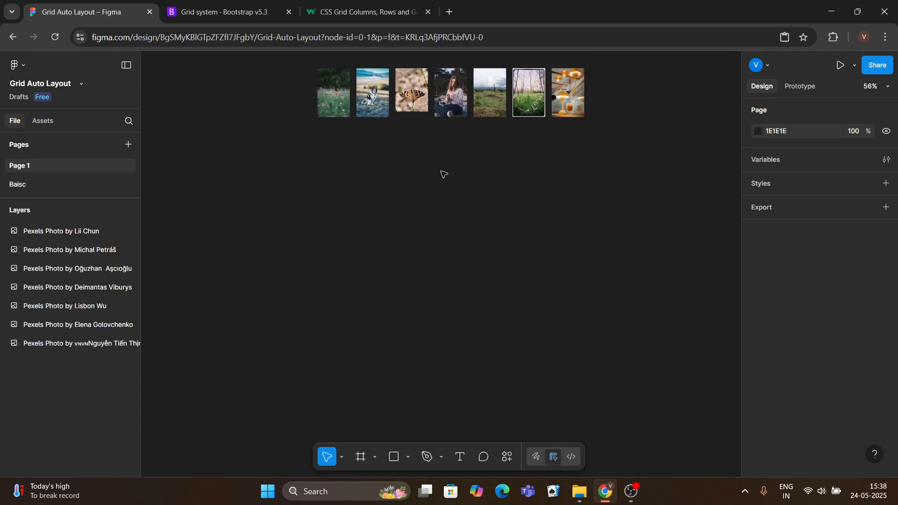
scroll(444, 174, "up", 2)
left_click_drag(265, 88, 631, 225)
left_click(645, 254)
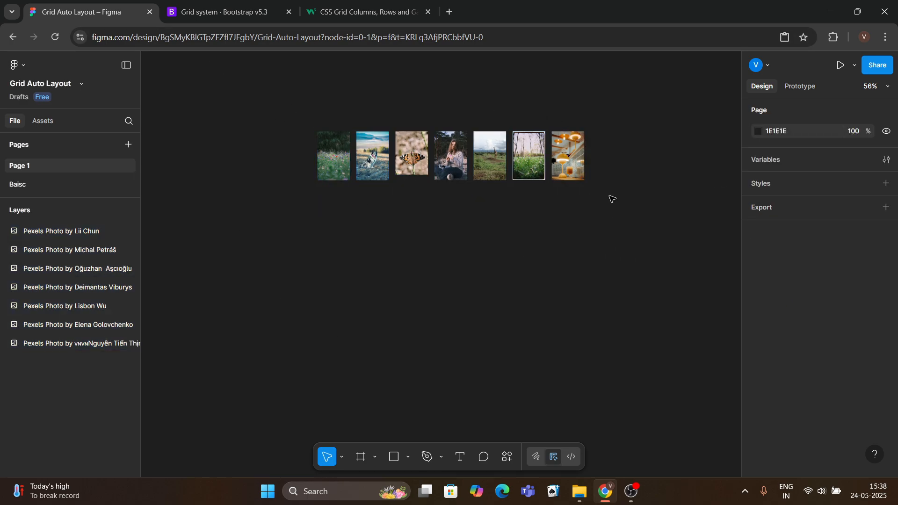
Step: Create a 1440 × 1024 Wireframe frame and place it directly below the photos, aligned with the start of their row
key("f")
left_click(801, 262)
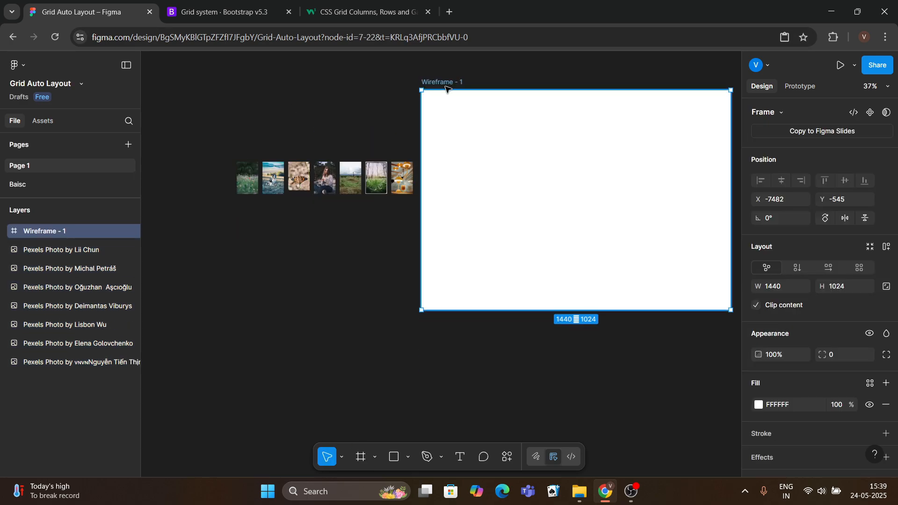
left_click_drag(445, 83, 258, 211)
scroll(334, 223, "down", 3)
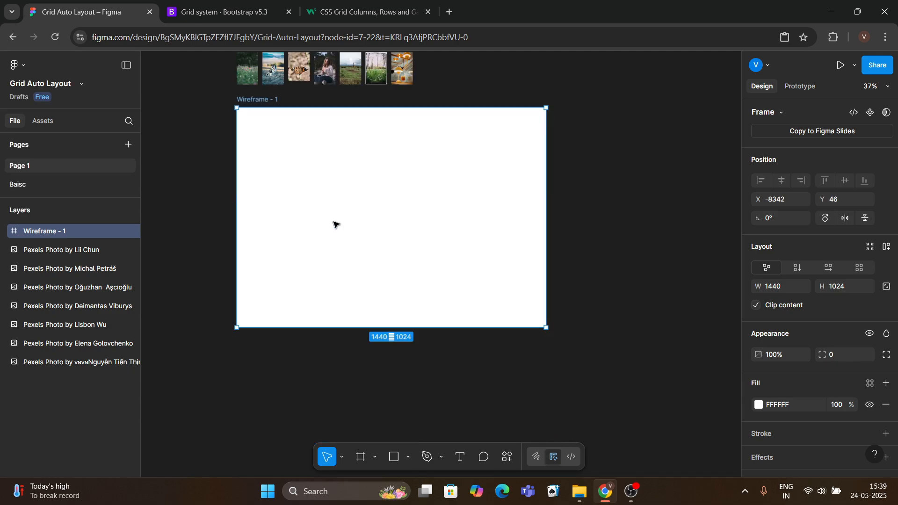
scroll(335, 223, "up", 1)
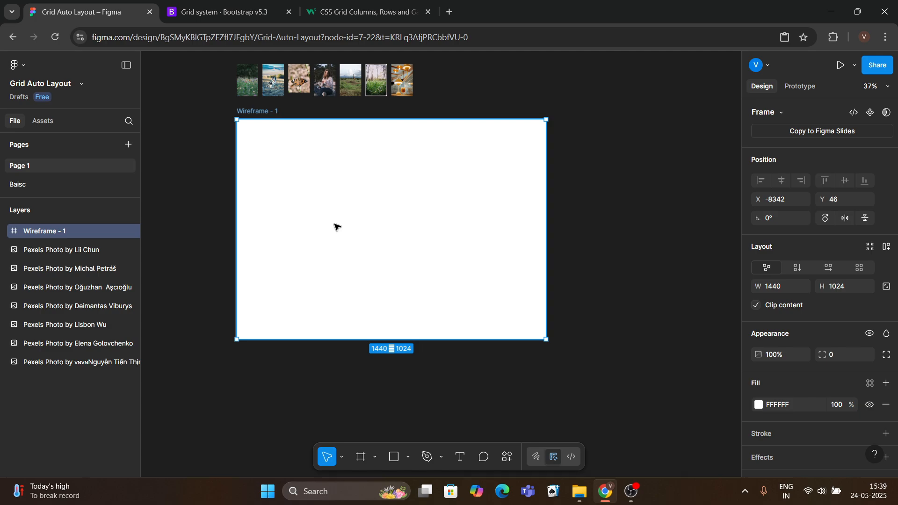
Step: Apply grid auto layout to the Wireframe - 1 frame with 3 columns and 2 rows
left_click(857, 267)
left_click(764, 305)
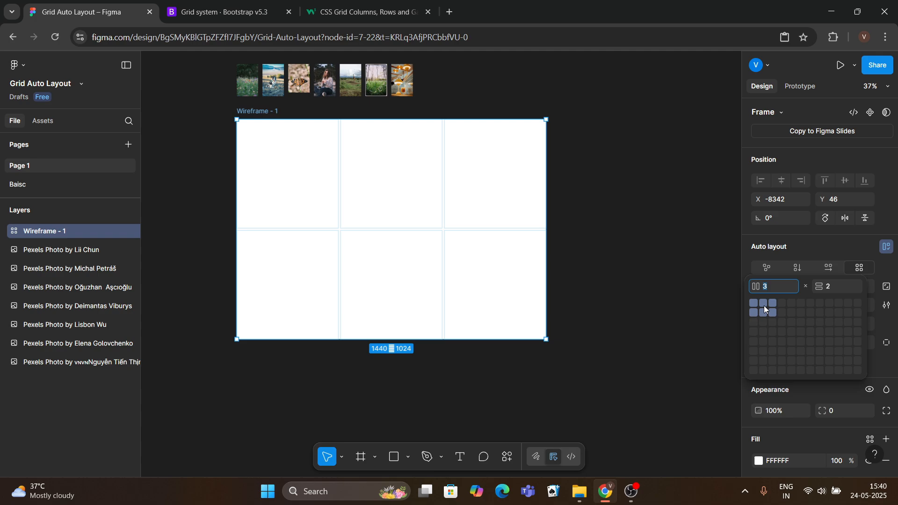
left_click(774, 312)
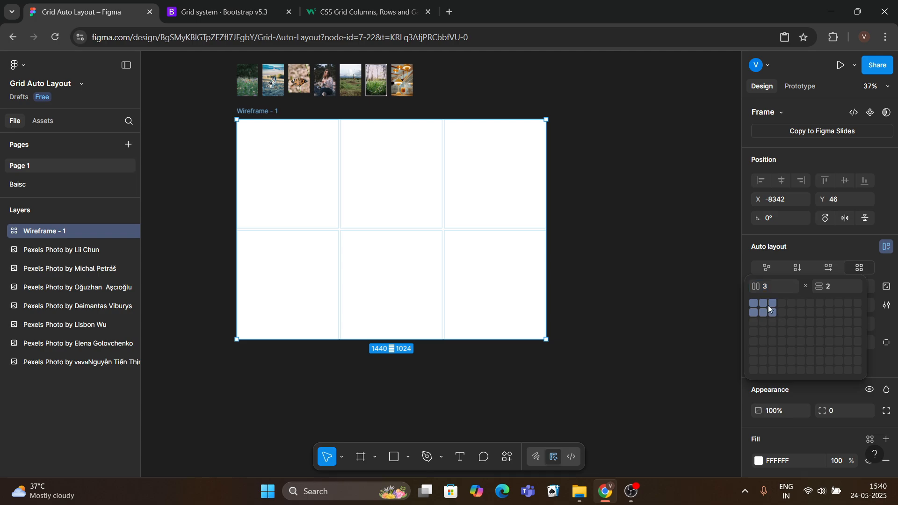
left_click(706, 291)
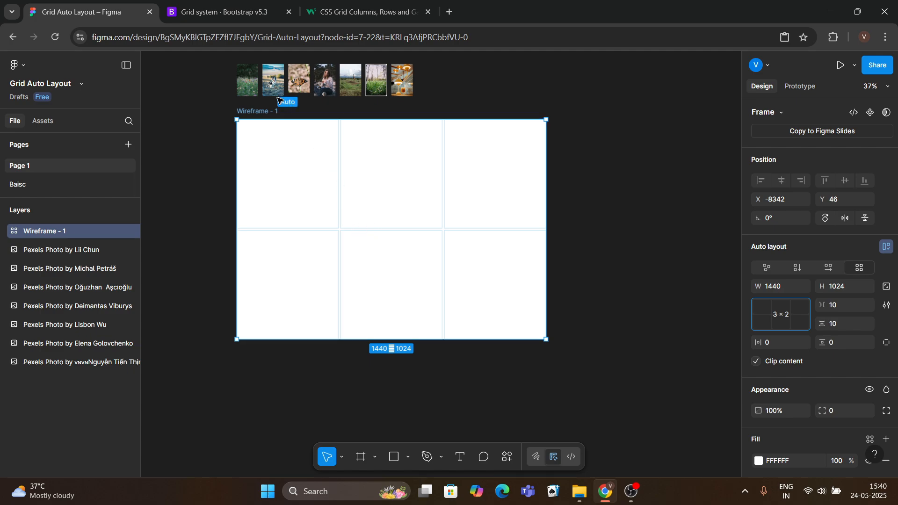
Step: Place the flower meadow, butterfly and seated woman photos, in that order, in the grid's first-row cells
left_click_drag(250, 80, 292, 187)
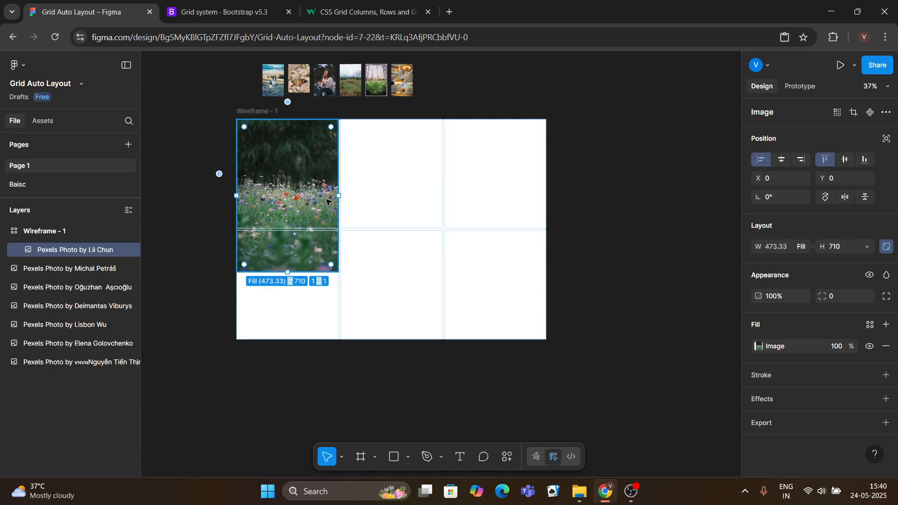
left_click_drag(299, 80, 358, 187)
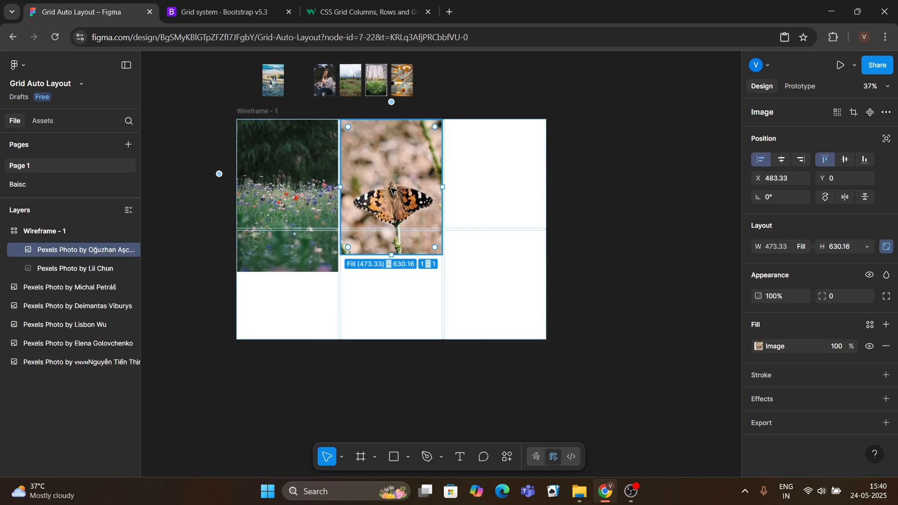
left_click_drag(333, 87, 495, 192)
Step: Place the dog, giraffe and forest photos, in that order, in the grid's second-row cells
left_click_drag(273, 79, 286, 291)
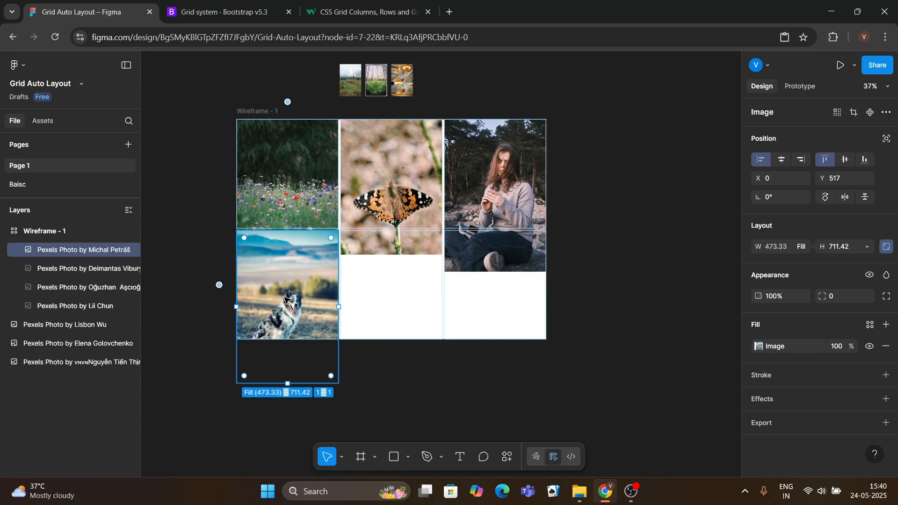
left_click_drag(350, 80, 378, 299)
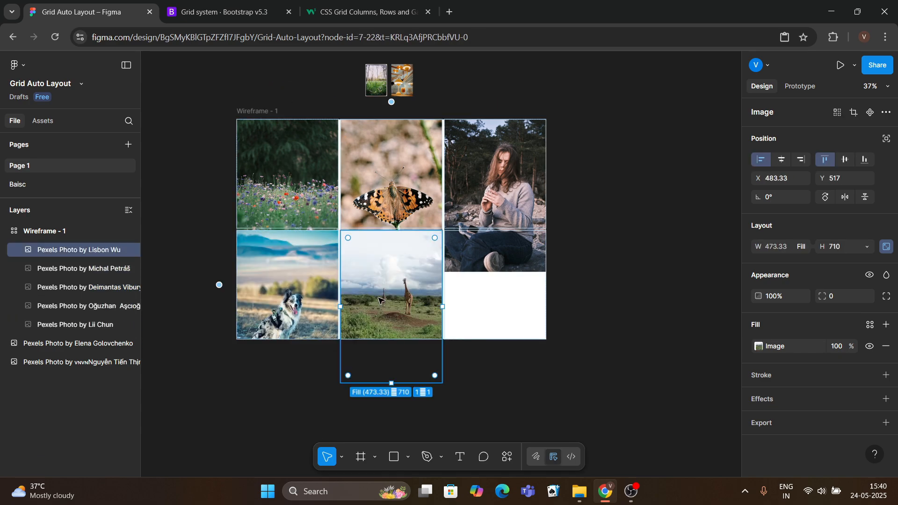
left_click_drag(376, 80, 475, 283)
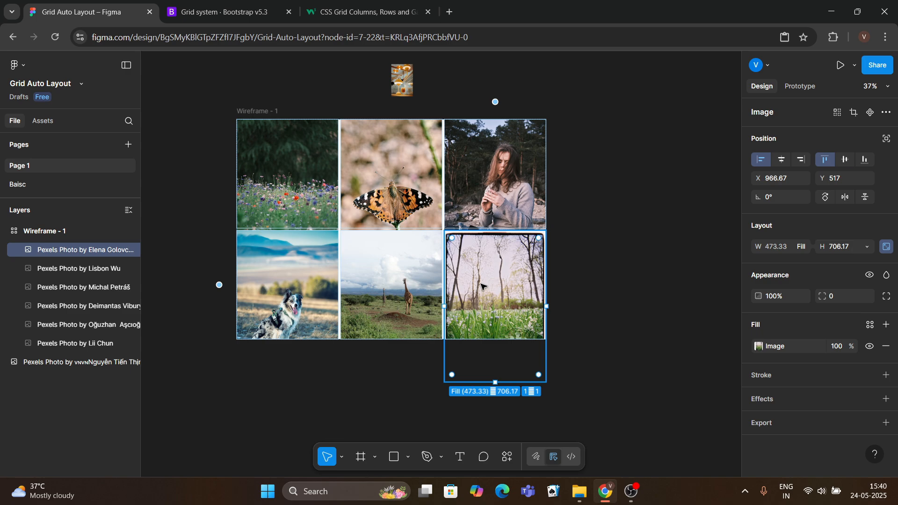
left_click(564, 222)
scroll(591, 200, "up", 2)
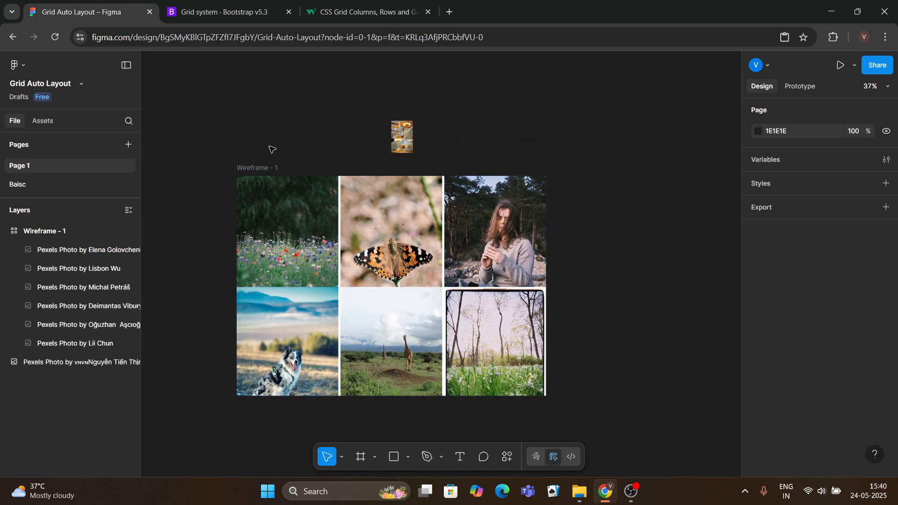
Step: Widen the Wireframe - 1 frame to about 1755
left_click(266, 168)
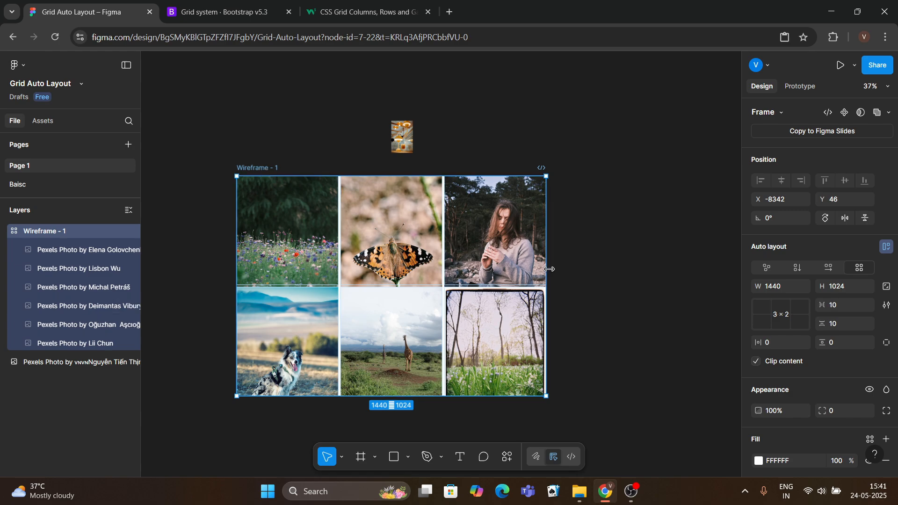
left_click_drag(545, 266, 557, 298)
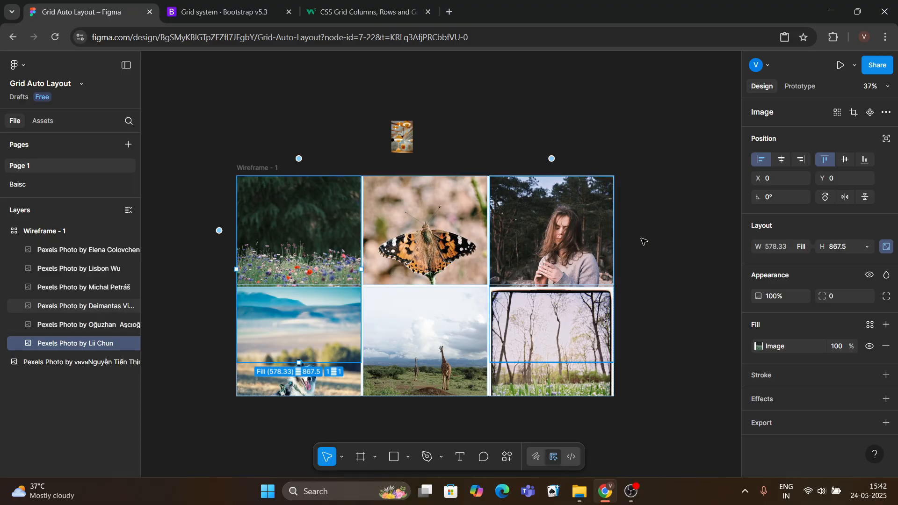
Step: Set the heights of the flower meadow and seated woman photos to Fill container
left_click(868, 244)
left_click(858, 259)
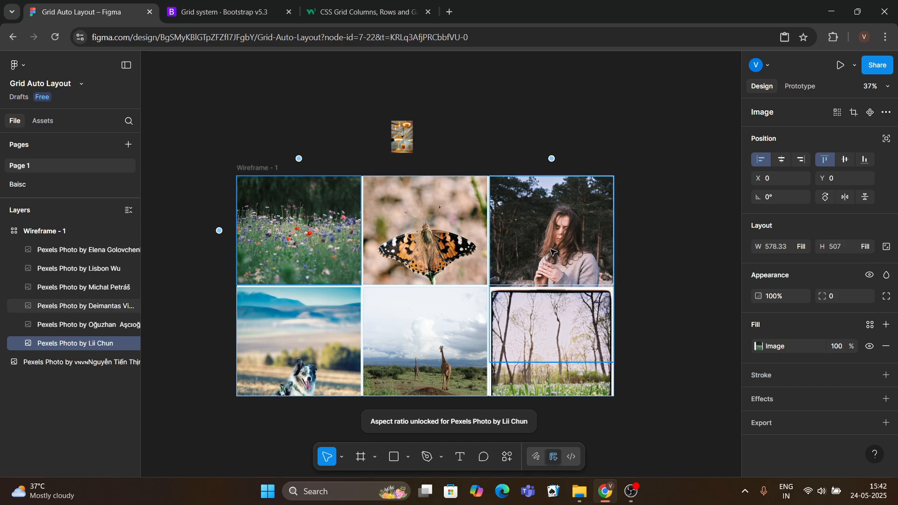
left_click(552, 253)
left_click(865, 248)
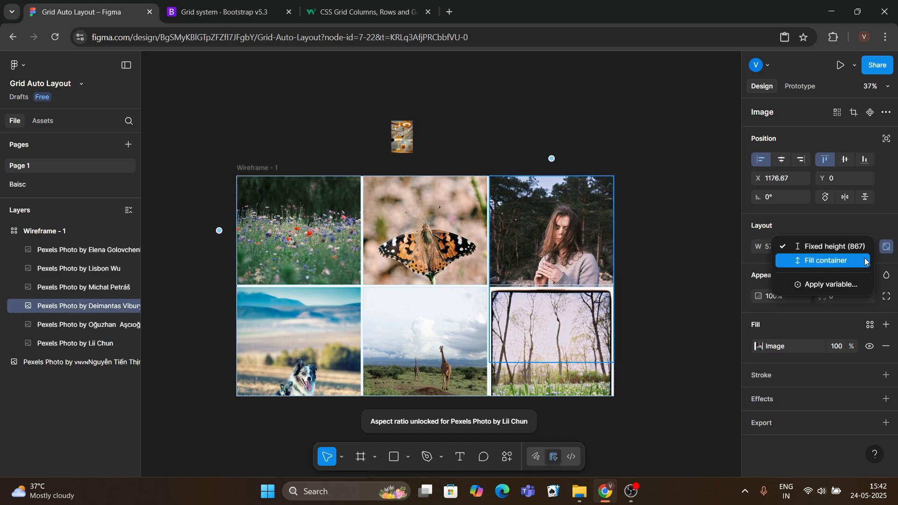
left_click(865, 262)
Step: Set the heights of the forest, giraffe and dog photos in the second row to Fill container
left_click(549, 318)
left_click(866, 246)
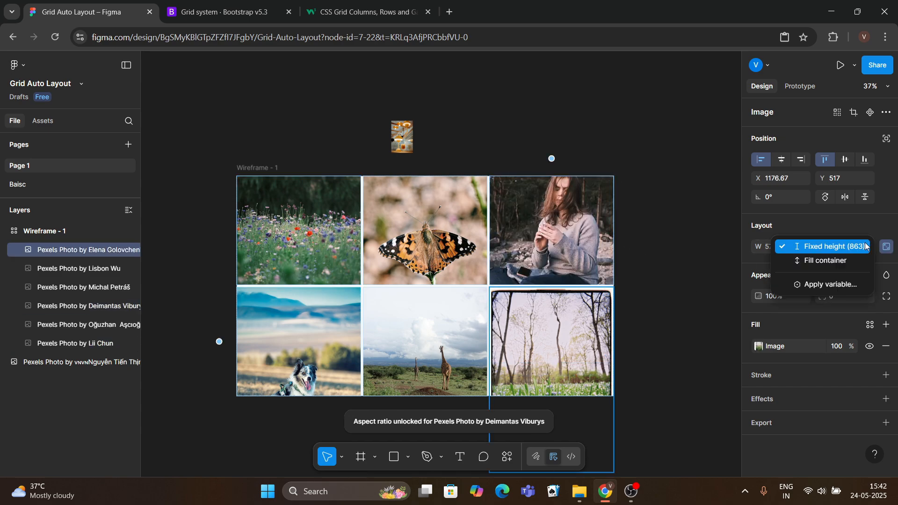
left_click(841, 261)
left_click(459, 331)
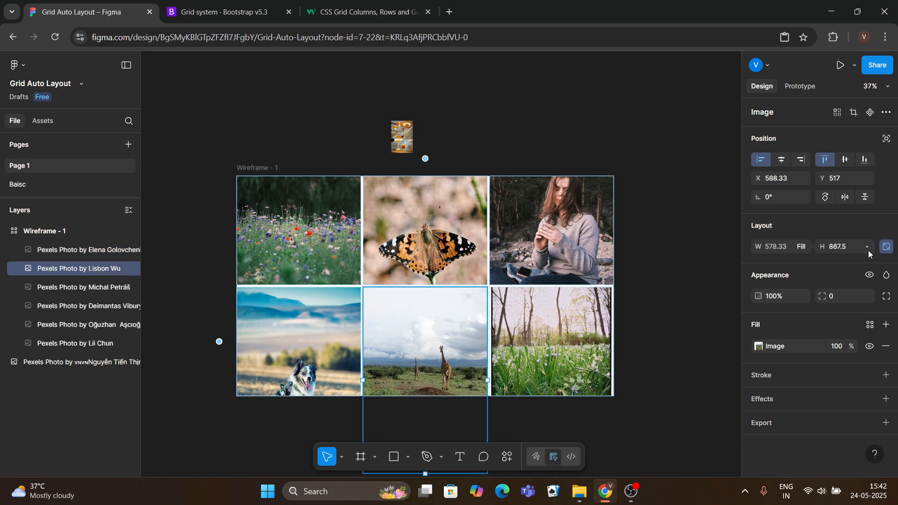
left_click(866, 247)
left_click(854, 260)
left_click(322, 335)
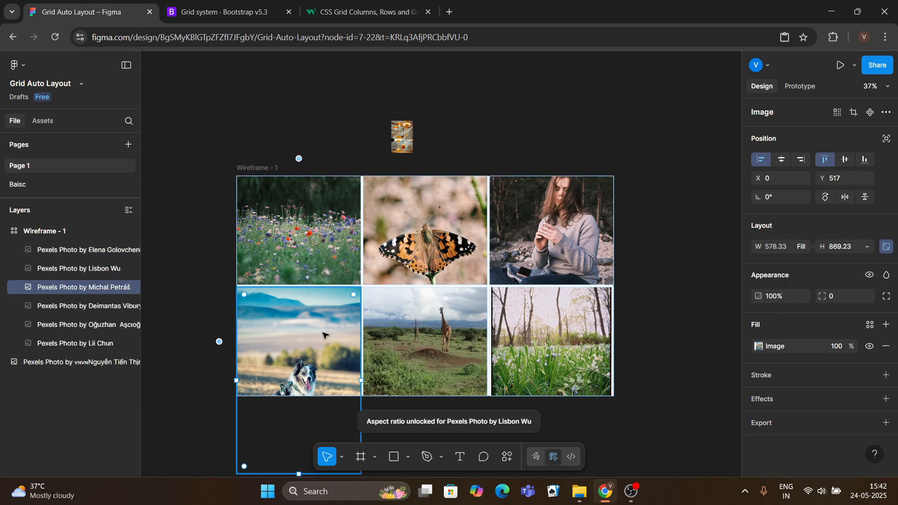
left_click(866, 247)
left_click(852, 259)
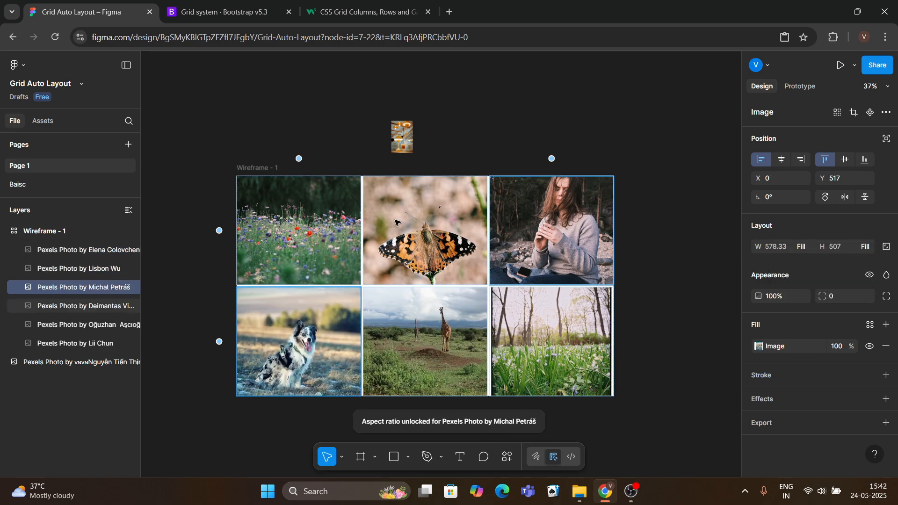
Step: Narrow the Wireframe - 1 frame to about 865
left_click(274, 168)
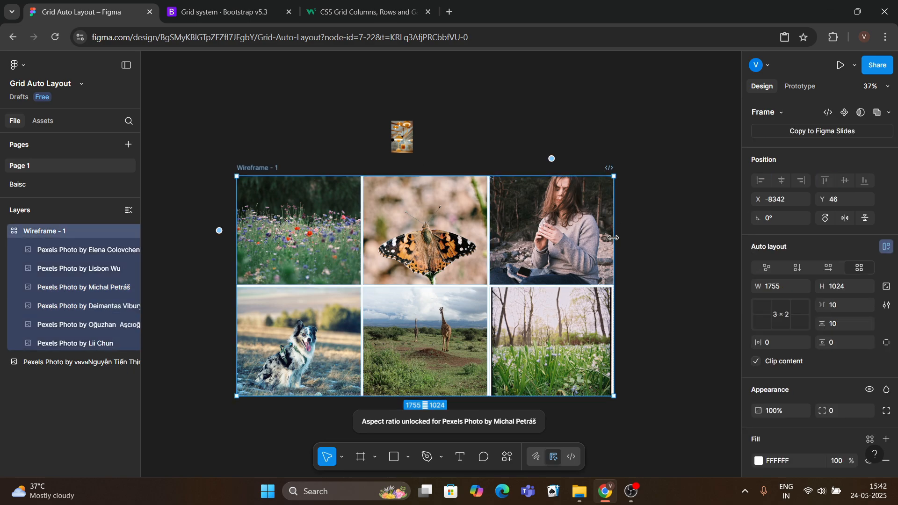
left_click_drag(613, 237, 424, 283)
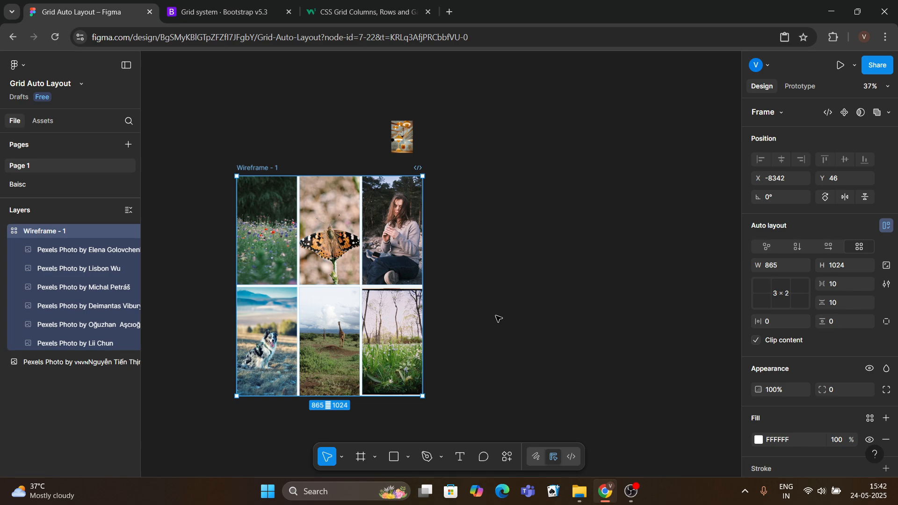
Step: Insert the red shrine fox statue photo with the Pexels plugin and move it beside the photo grid
key("ctrl+alt+p")
left_click(668, 243)
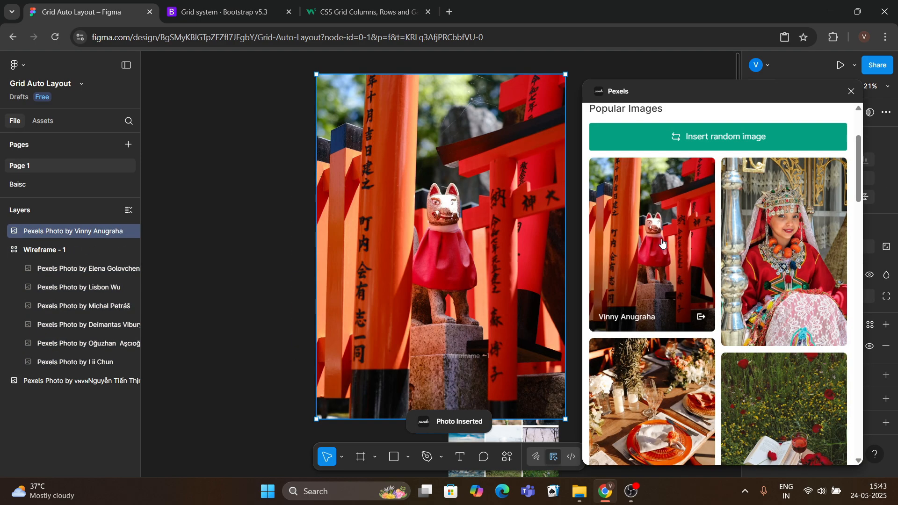
left_click(851, 91)
left_click_drag(473, 201, 646, 355)
scroll(400, 321, "up", 3)
scroll(402, 320, "down", 8)
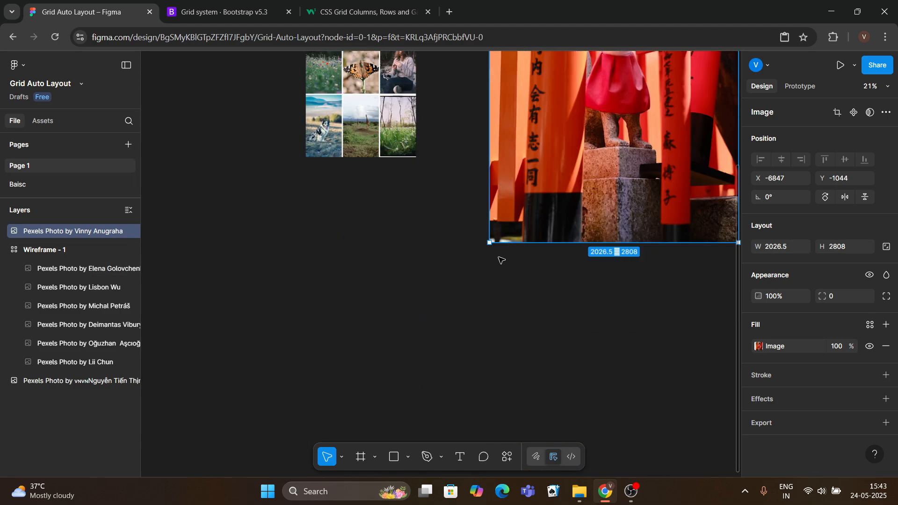
scroll(495, 232, "up", 2)
Step: Place the fox statue photo in the grid's middle column, spanning the second and third rows
left_click_drag(594, 224, 351, 324)
scroll(392, 325, "down", 2)
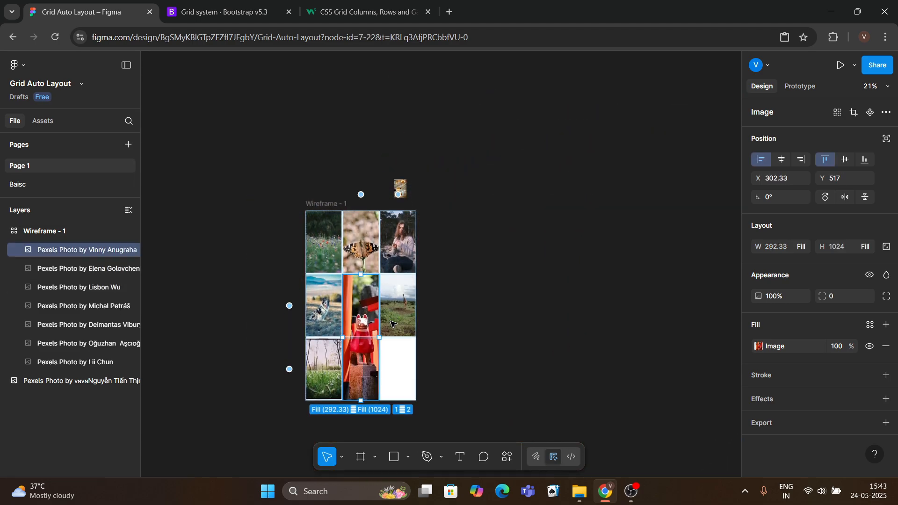
scroll(360, 271, "up", 6)
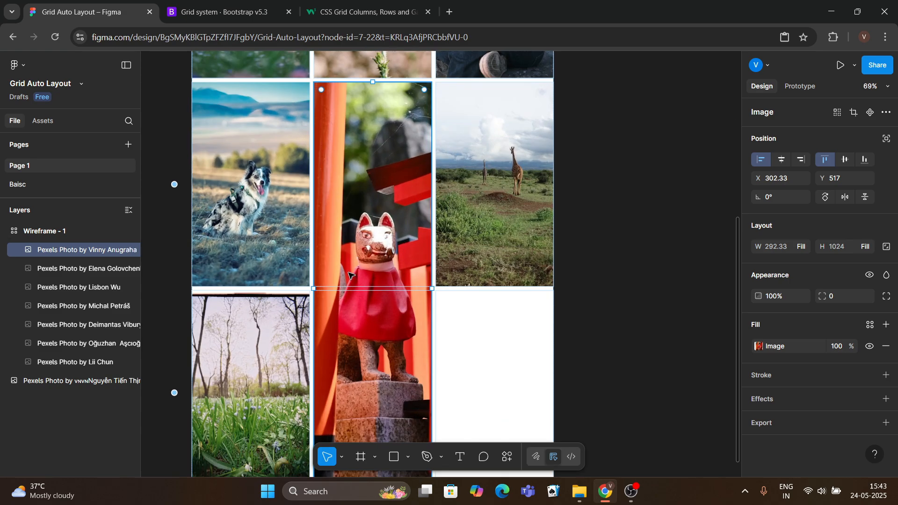
left_click(606, 228)
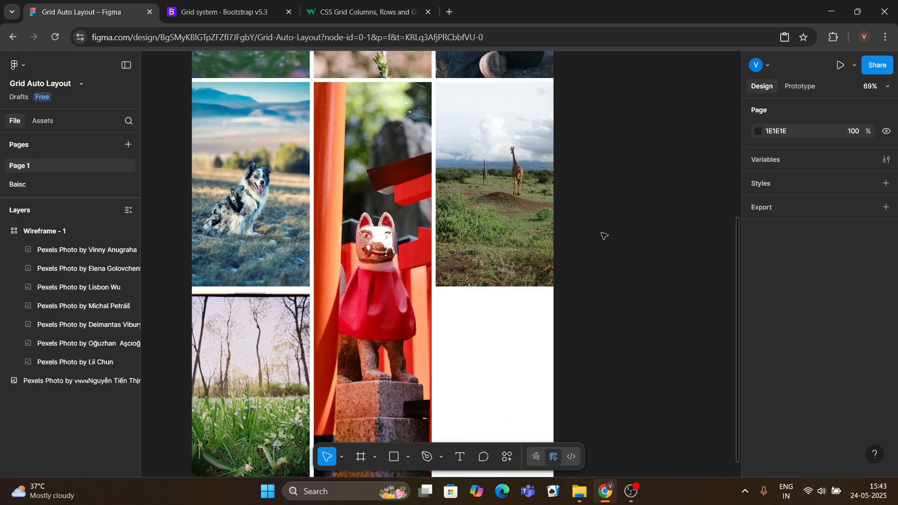
scroll(598, 241, "down", 4)
scroll(571, 271, "down", 5)
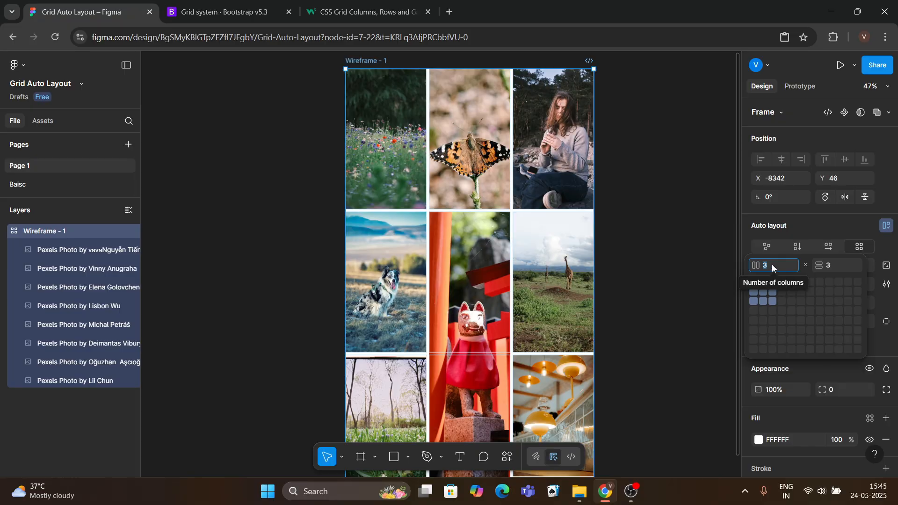
Step: Try to reduce the Wireframe - 1 grid to 2 columns and 2 rows
type("2")
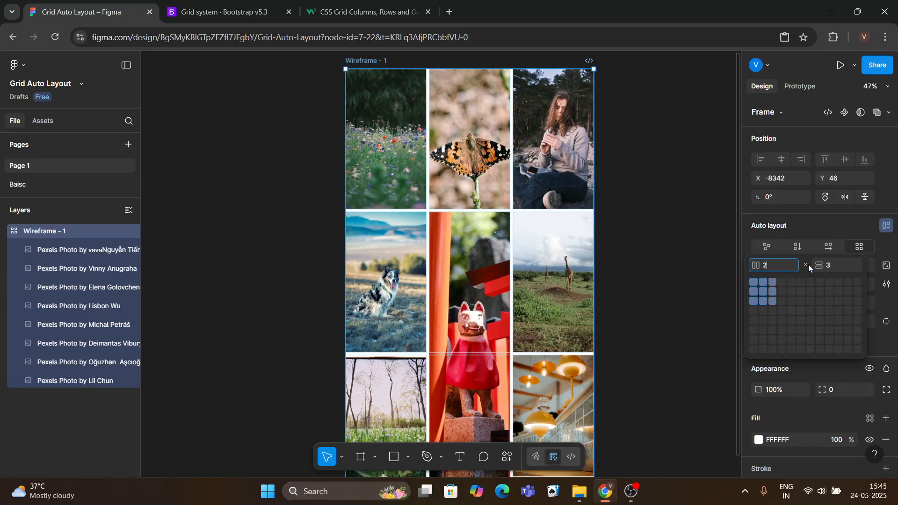
left_click(834, 263)
type("2")
key("Return")
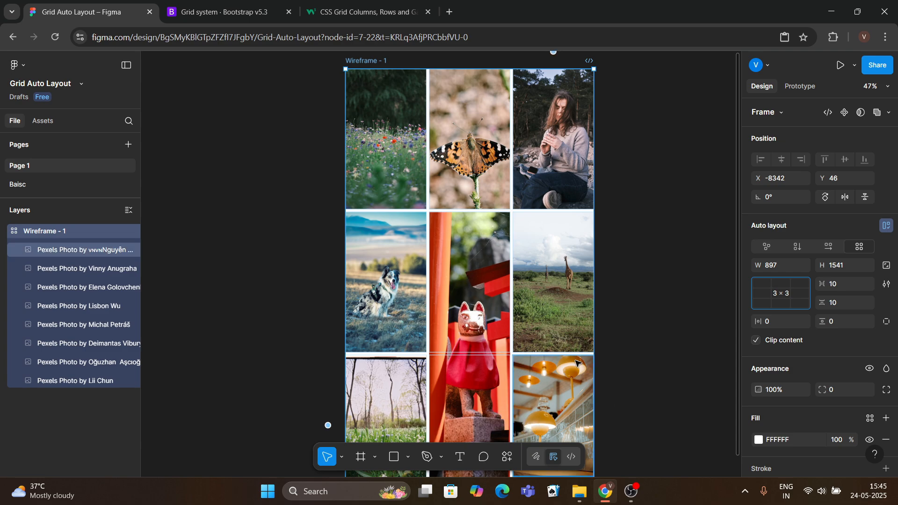
Step: Delete the fox statue, grassy woodland and yellow lamp photos from the grid
scroll(631, 430, "down", 3)
left_click(540, 229)
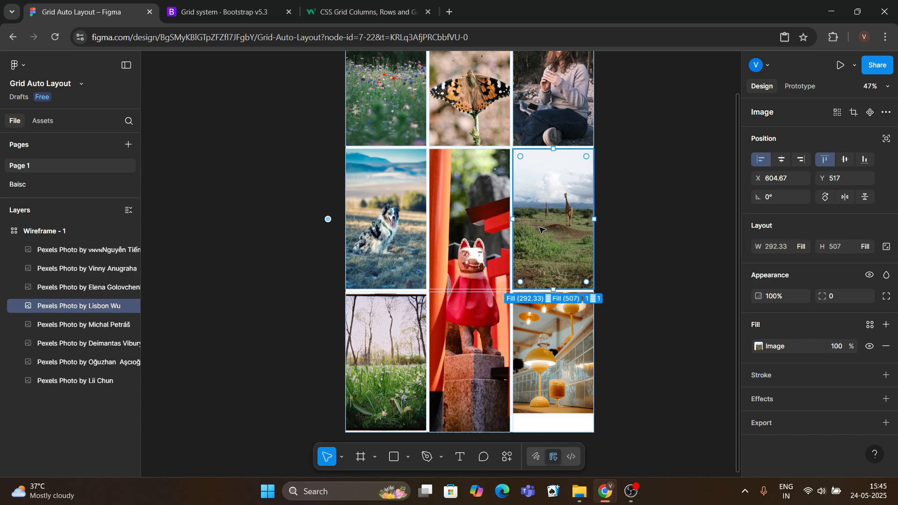
left_click(477, 348)
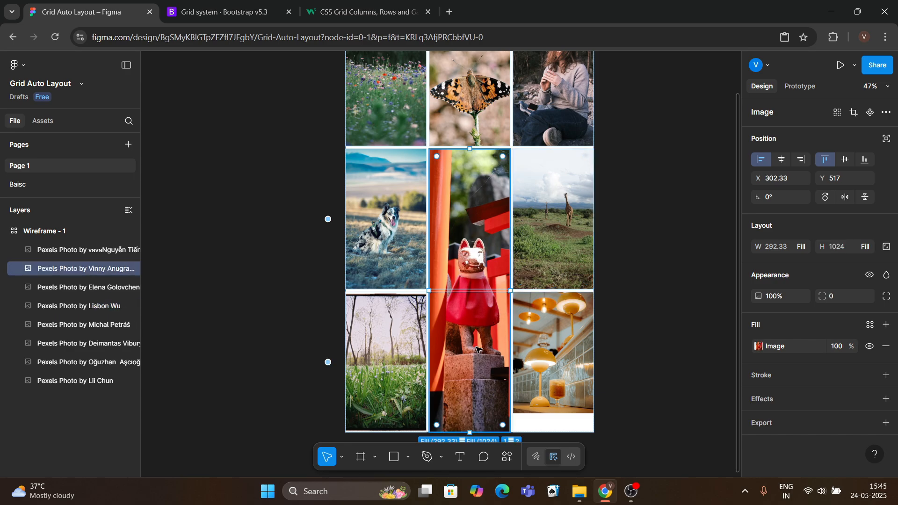
key("Delete")
left_click(388, 358)
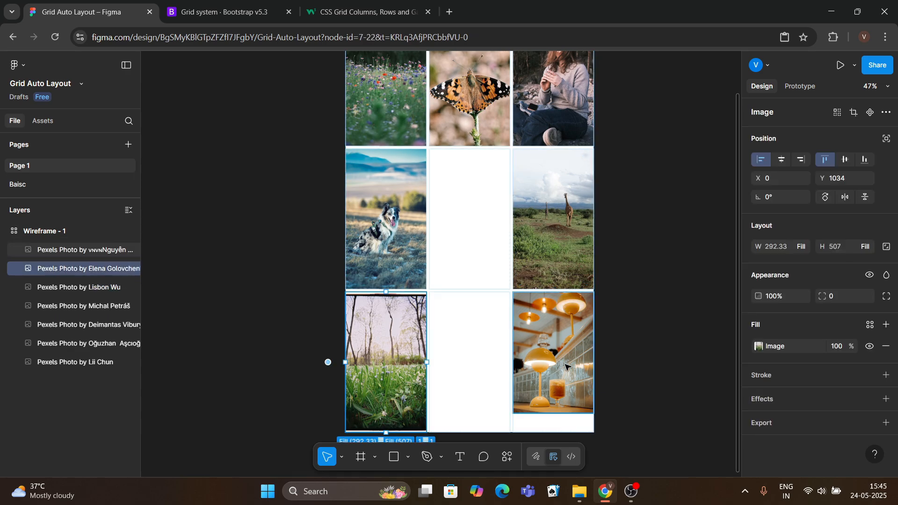
key("Delete")
left_click(563, 349)
key("Delete")
Step: Reduce the Wireframe - 1 grid to 2 rows, keeping 3 columns
scroll(565, 292, "up", 3)
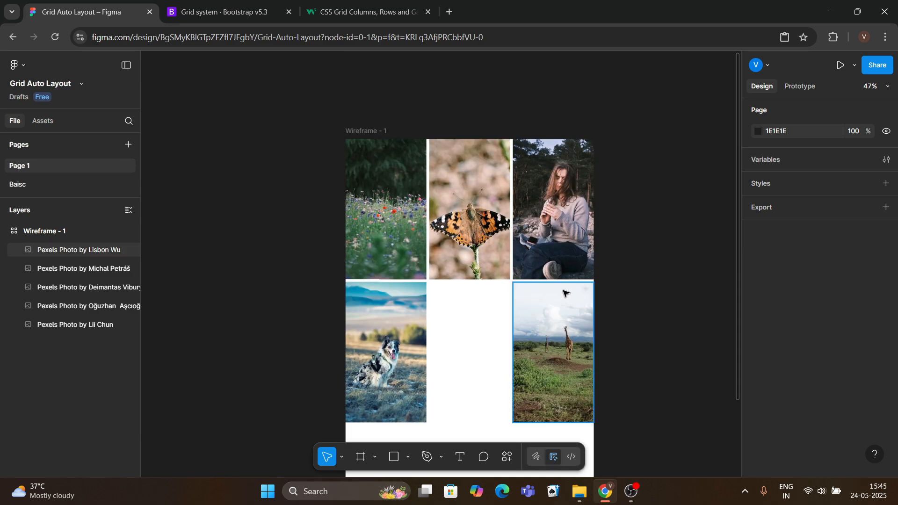
left_click(385, 132)
left_click(776, 297)
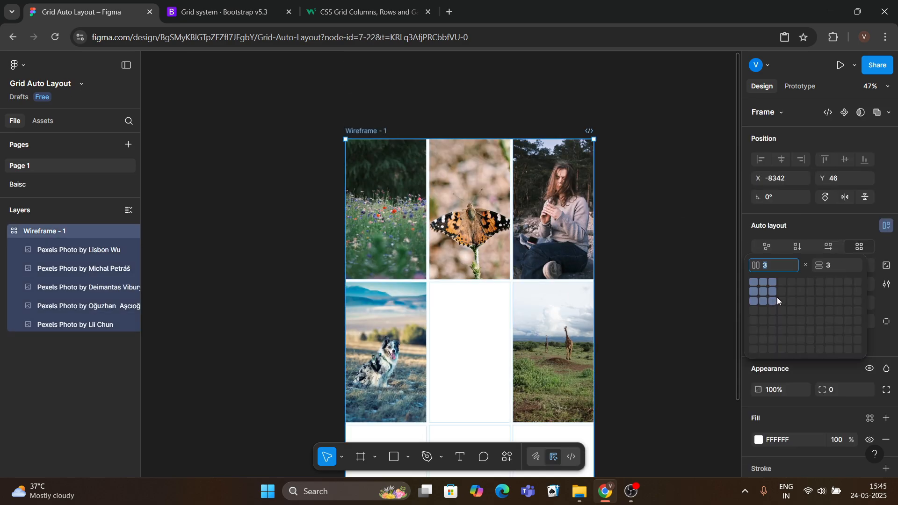
left_click(832, 266)
key("Return")
Step: Place a copy of the giraffe photo in the empty middle cell of the second row
scroll(755, 283, "down", 2)
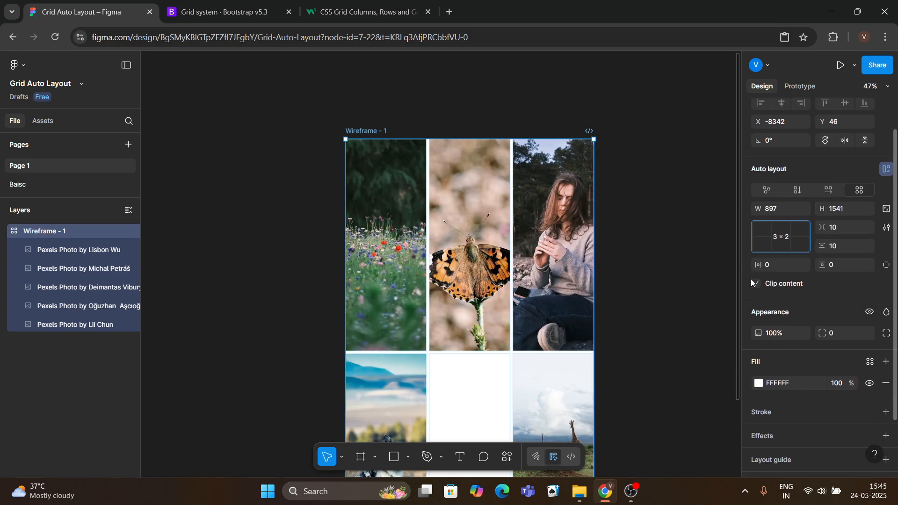
scroll(610, 318, "down", 2)
scroll(610, 318, "down", 1)
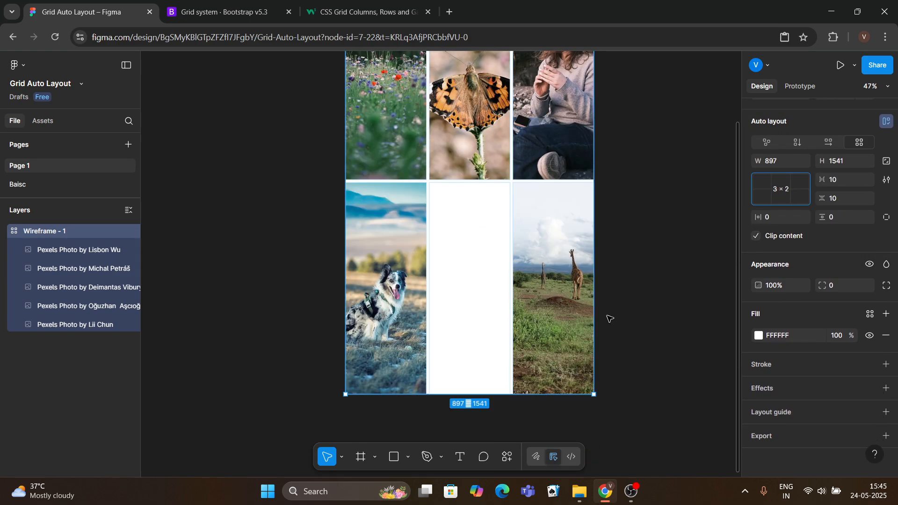
left_click(569, 316)
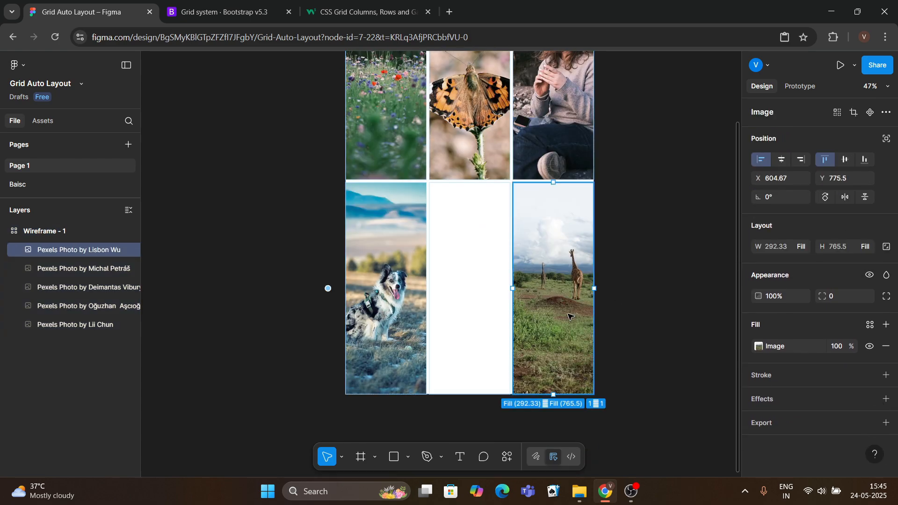
key("ctrl+d")
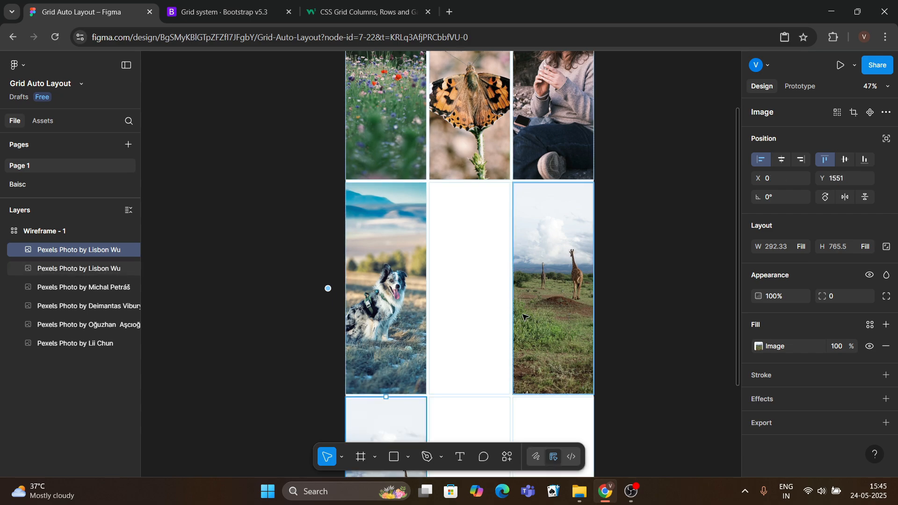
key("ctrl+z")
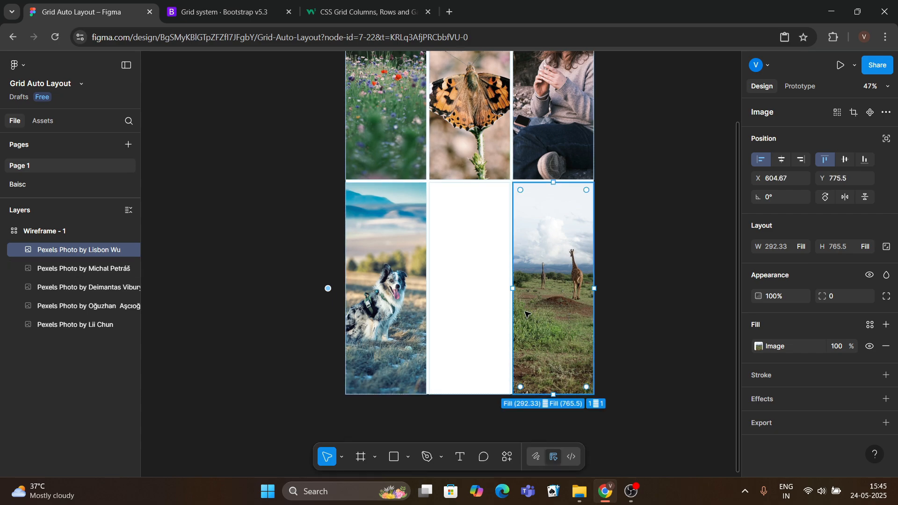
left_click(482, 302)
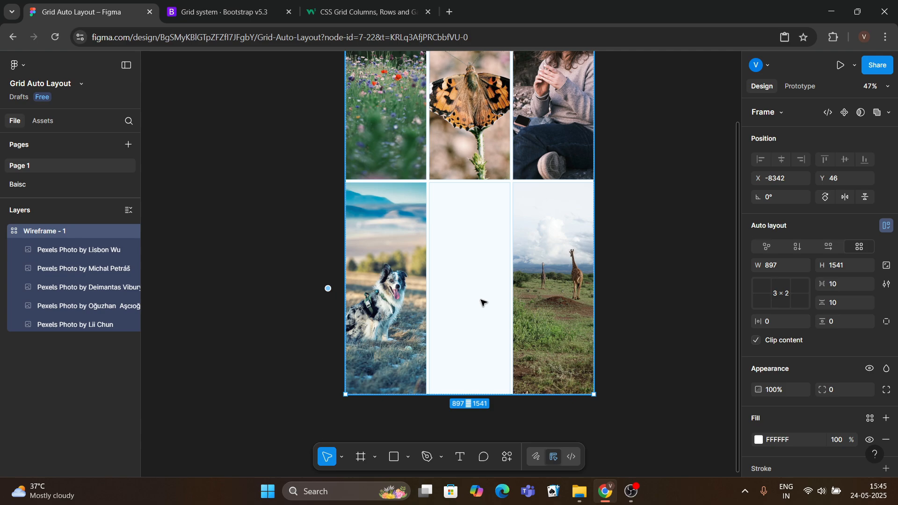
key("ctrl+v")
left_click(631, 300)
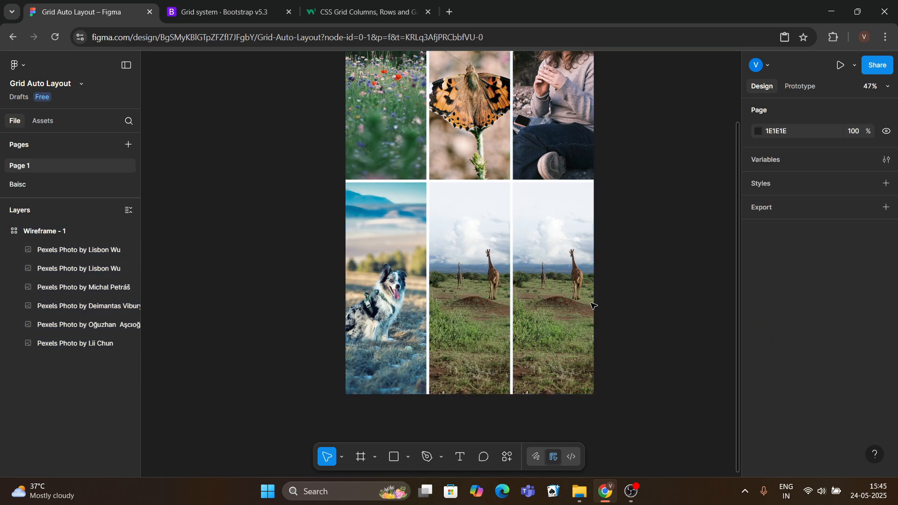
scroll(578, 299, "down", 2)
scroll(623, 250, "up", 3)
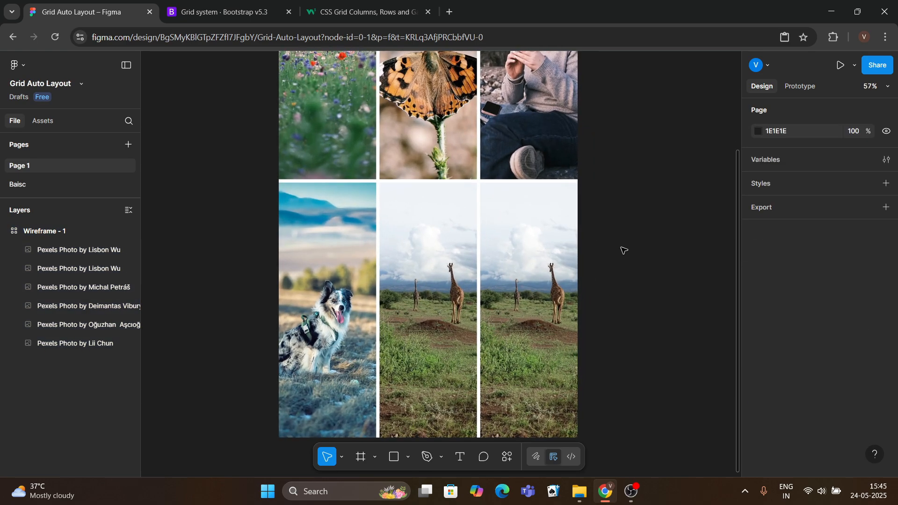
scroll(623, 251, "down", 1)
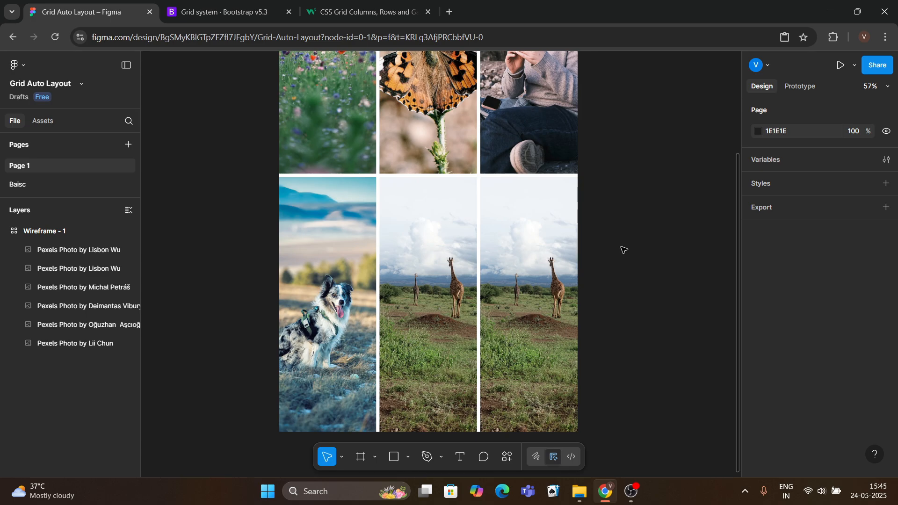
scroll(621, 249, "down", 3)
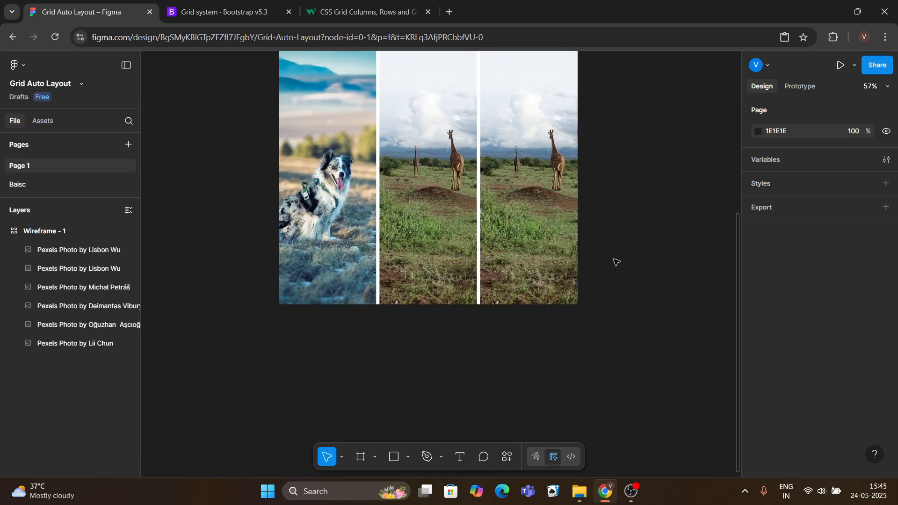
Step: Set both the column gap and the row gap of the Wireframe - 1 grid to 20
scroll(618, 263, "up", 6)
scroll(377, 113, "up", 2)
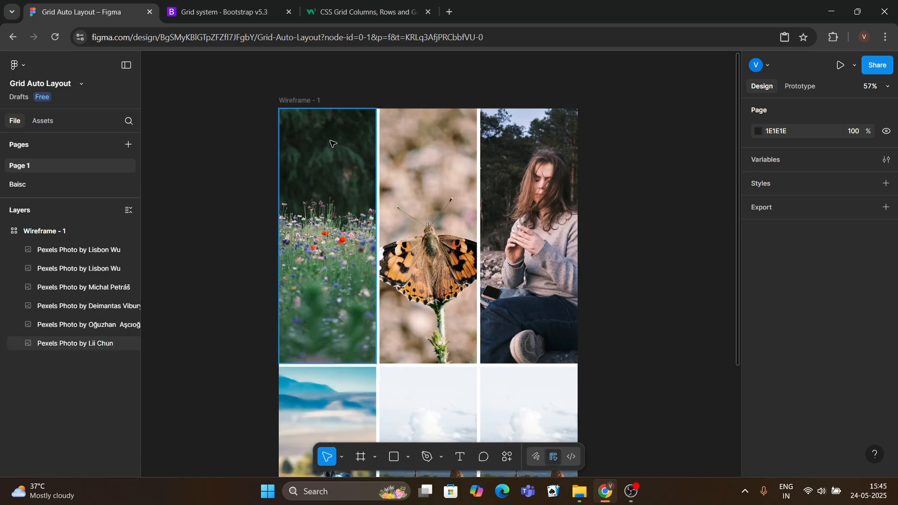
left_click(299, 100)
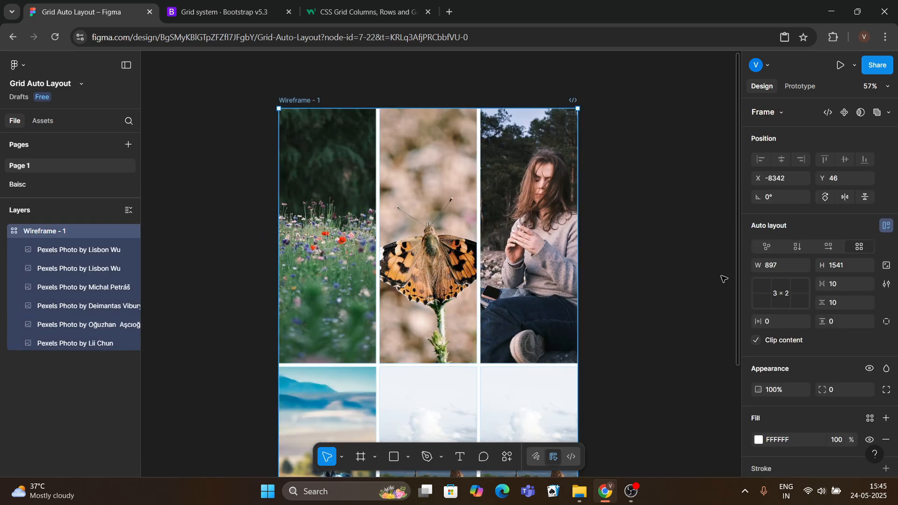
left_click(840, 283)
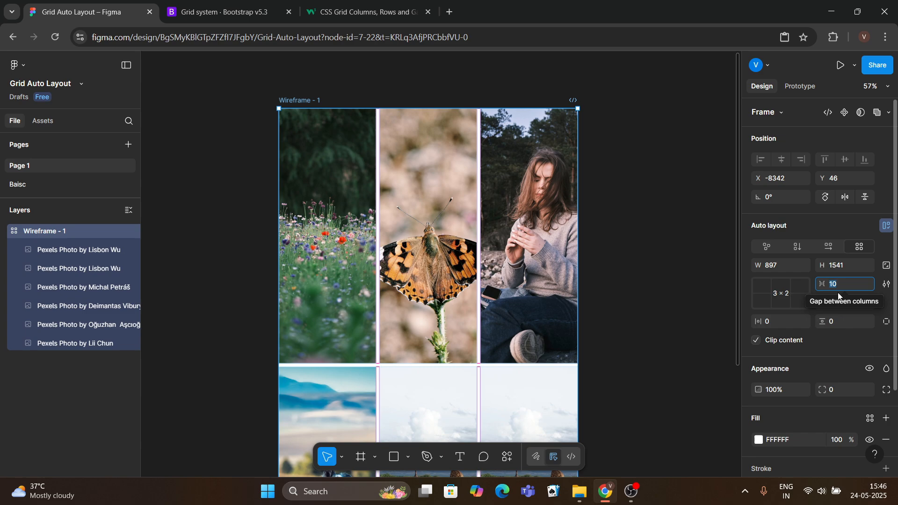
type("2")
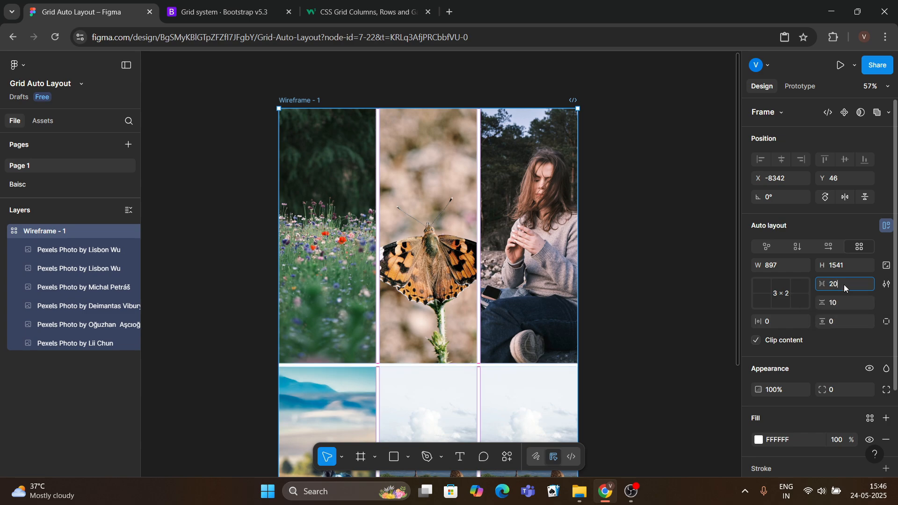
type("0")
left_click(841, 303)
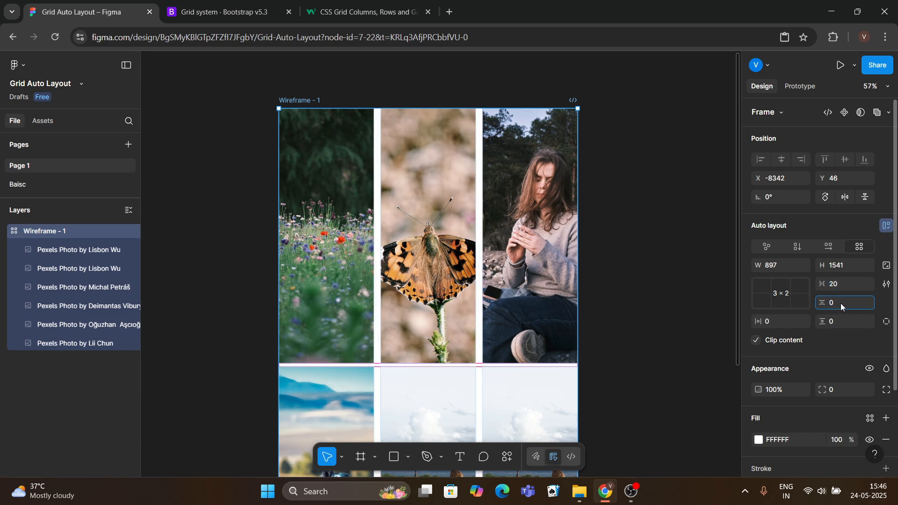
type("20")
key("Return")
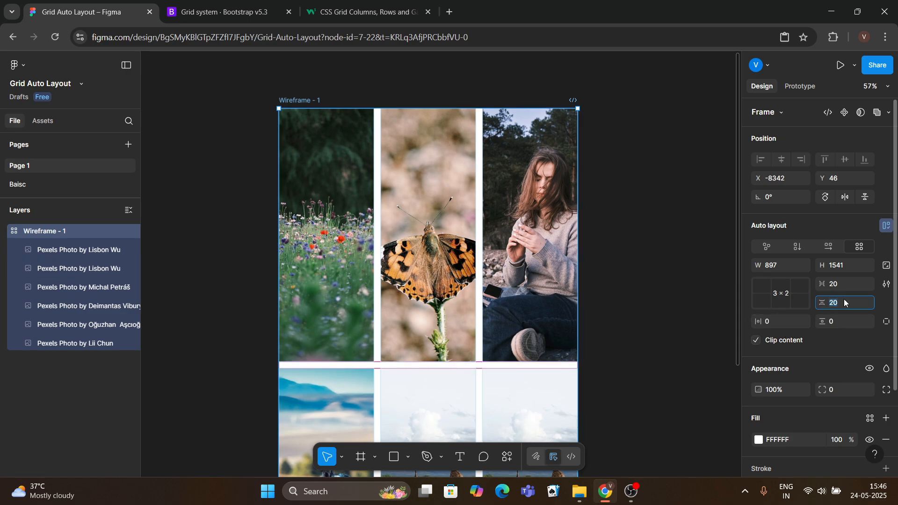
Step: Set the Wireframe - 1 frame's vertical padding to 12 and its horizontal padding to 20
left_click(841, 321)
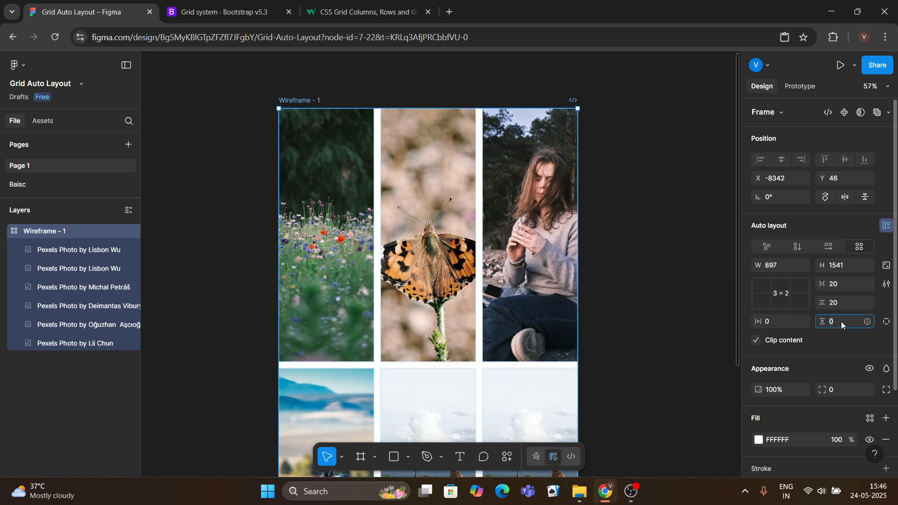
type("12")
key("Return")
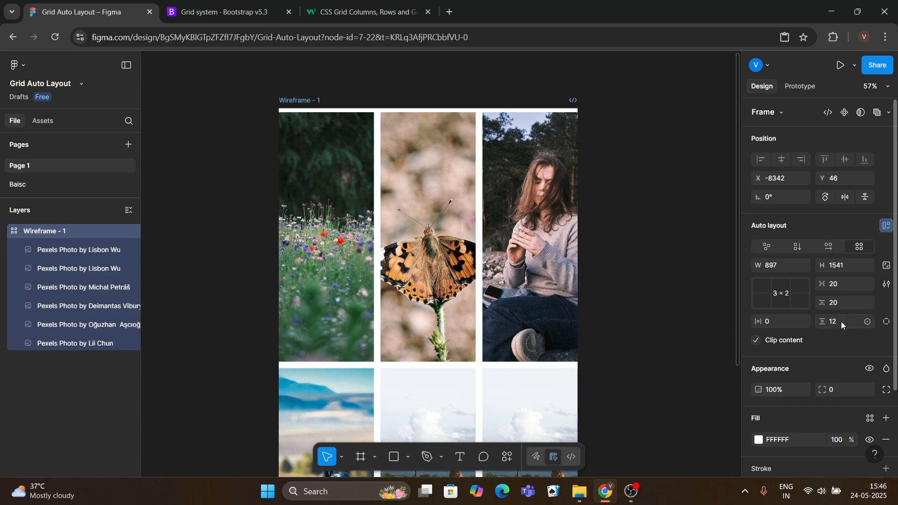
scroll(542, 136, "down", 5, "ctrl")
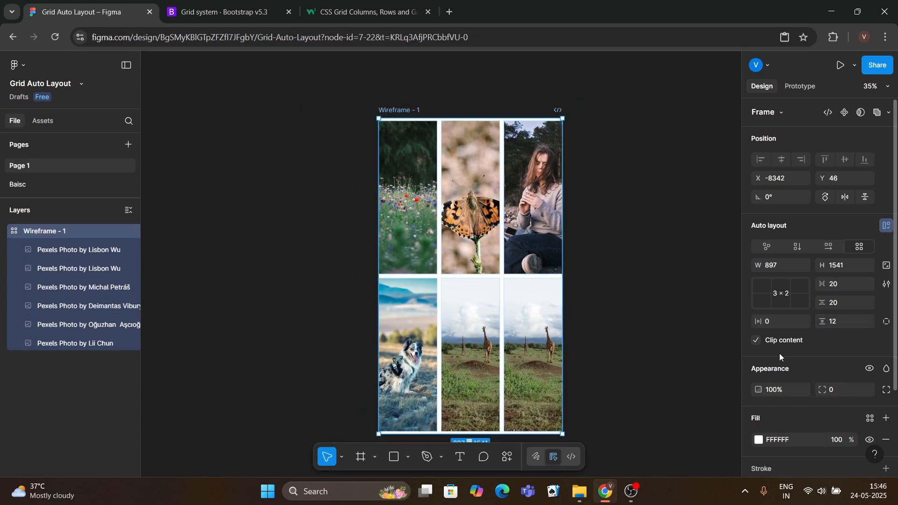
left_click(777, 326)
key("Return")
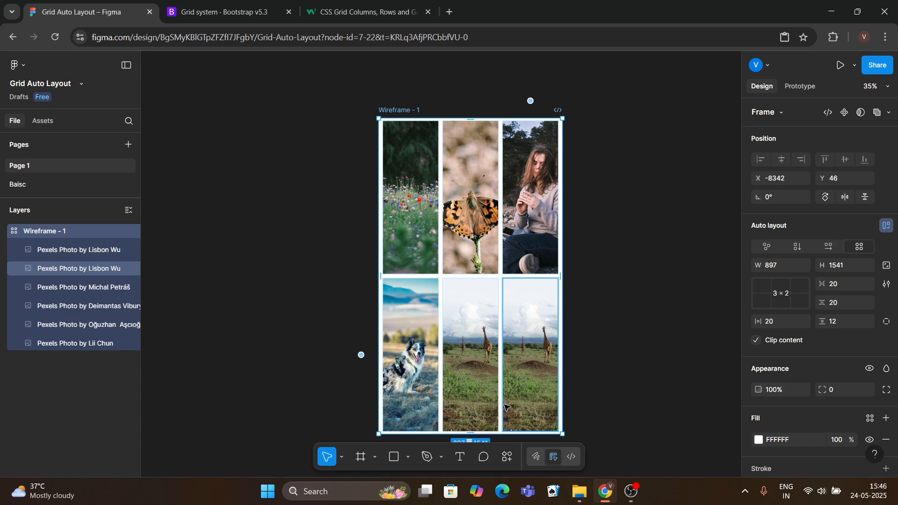
Step: Narrow the middle giraffe photo to about 128 wide and centre it horizontally in its cell
left_click(482, 355)
left_click_drag(498, 350, 470, 350)
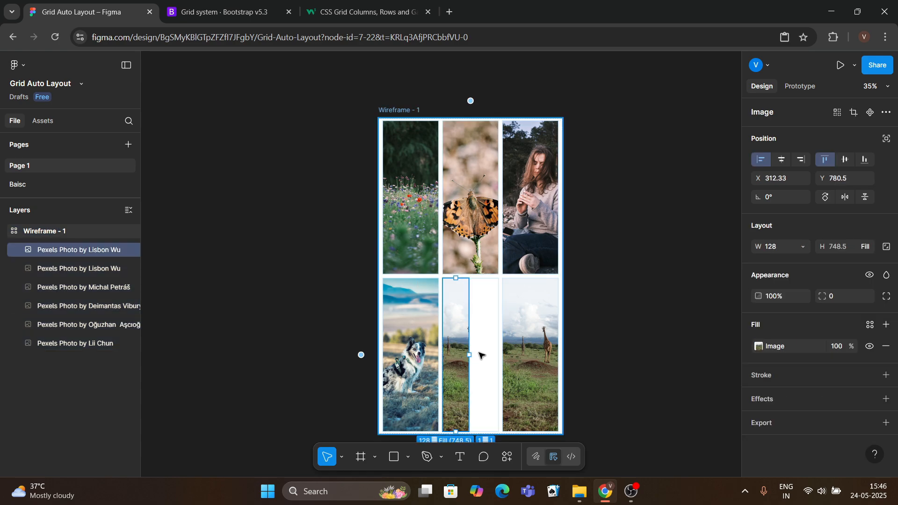
left_click(479, 354)
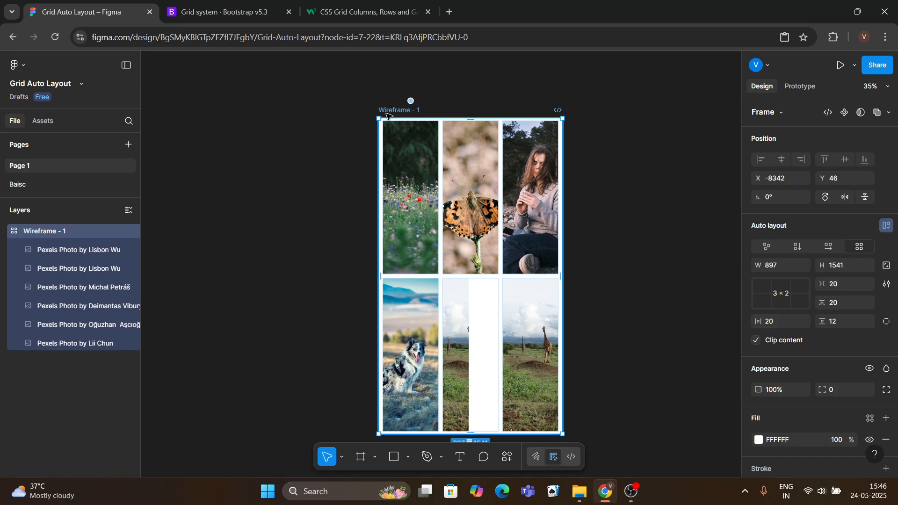
left_click(468, 294)
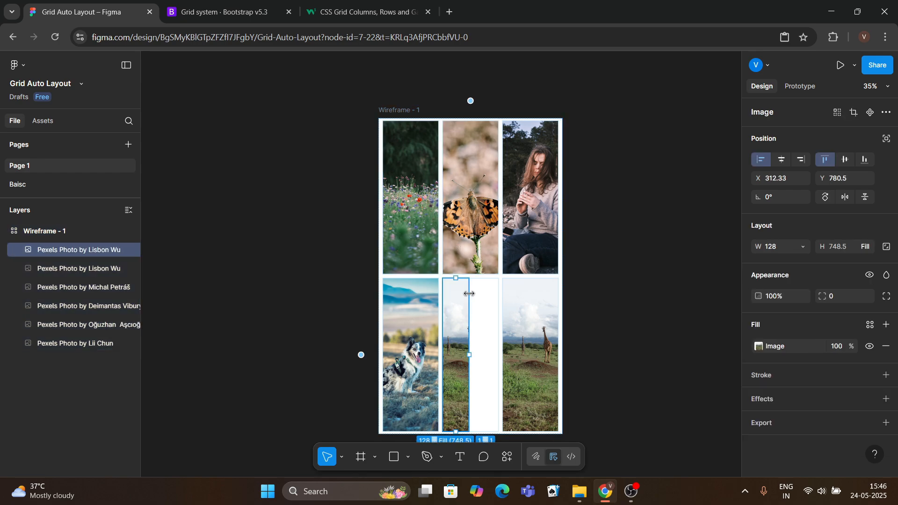
left_click(781, 161)
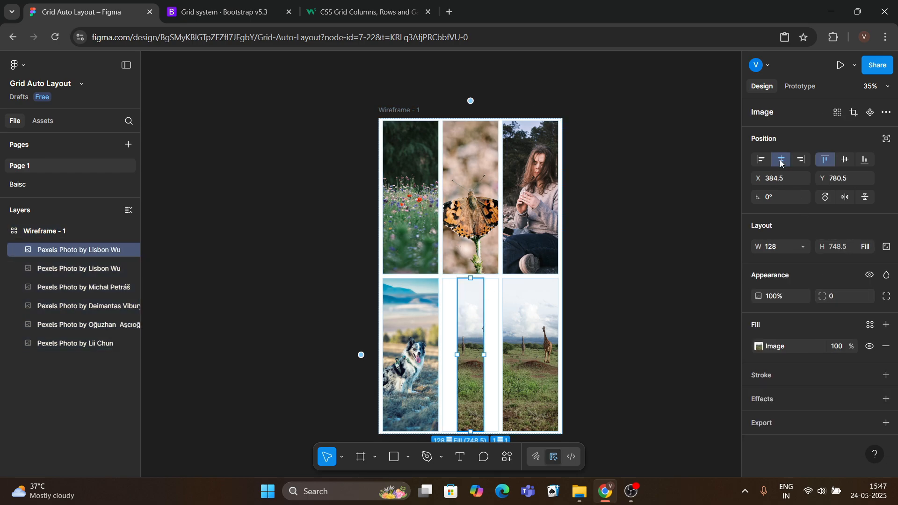
Step: Shorten the giraffe photo in the third column to about 295 high and centre it vertically in its cell
scroll(526, 354, "down", 1)
left_click(519, 351)
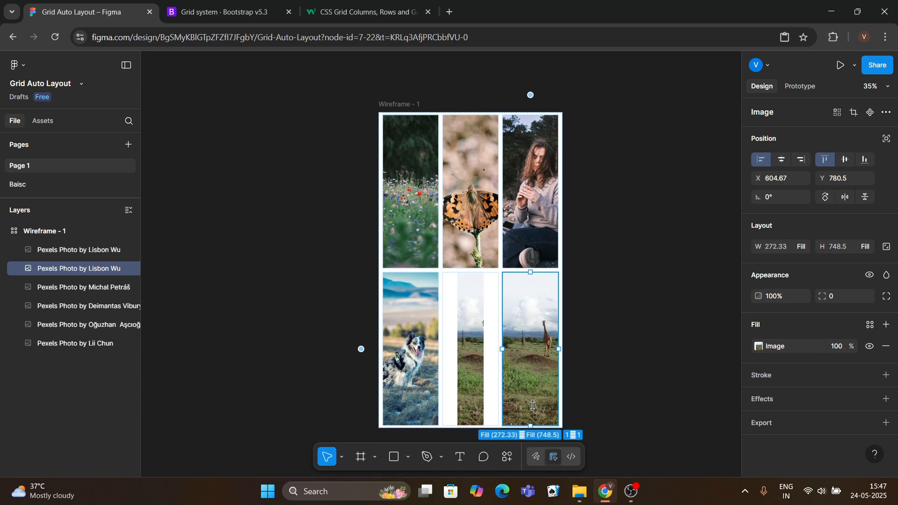
left_click_drag(530, 426, 531, 333)
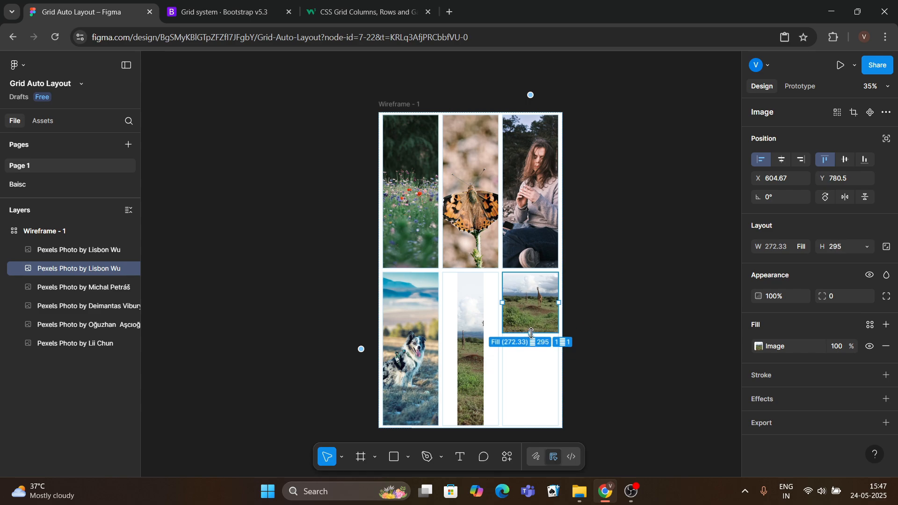
left_click(846, 161)
left_click(532, 282)
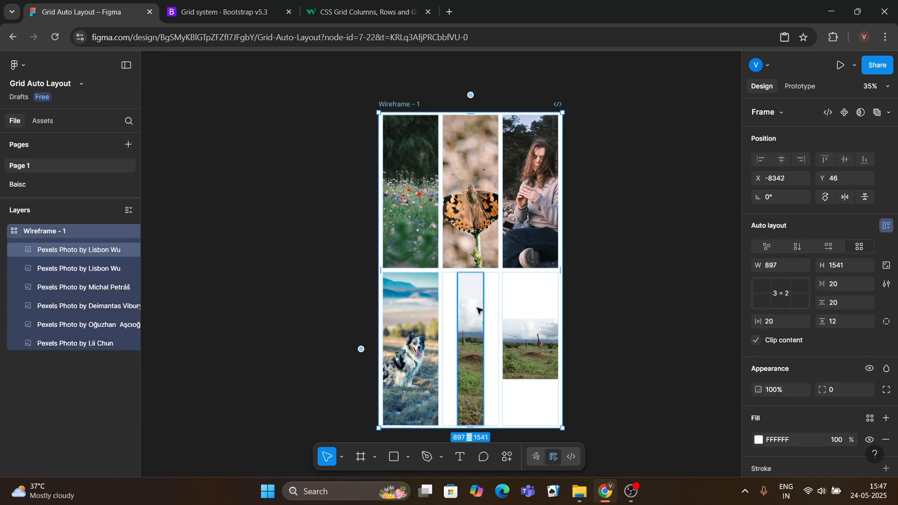
left_click(473, 309)
left_click(544, 322)
left_click(551, 291)
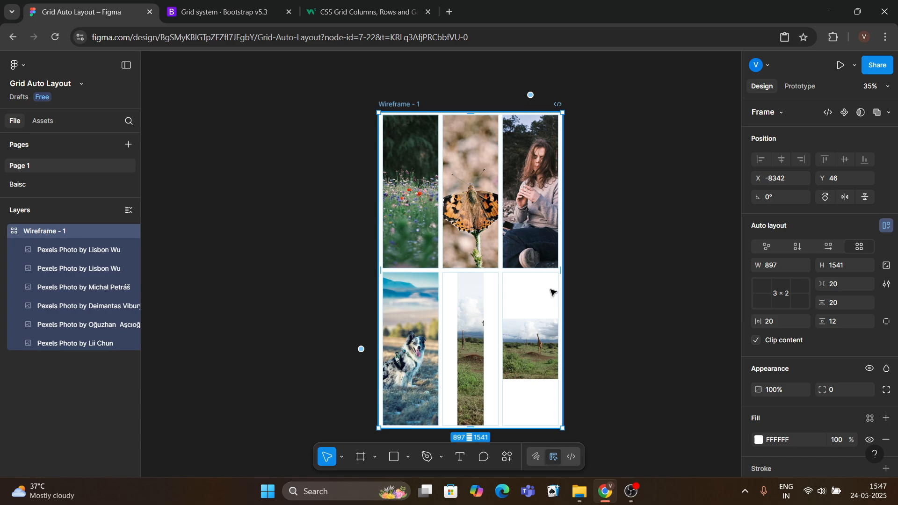